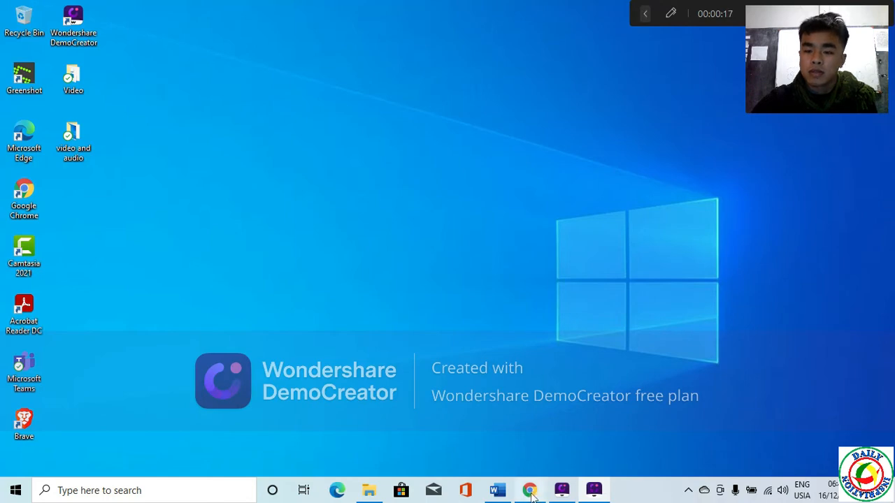
Open Google Chrome and go to the FossHub categories page at fosshub.com/categories.html.
left_click(528, 447)
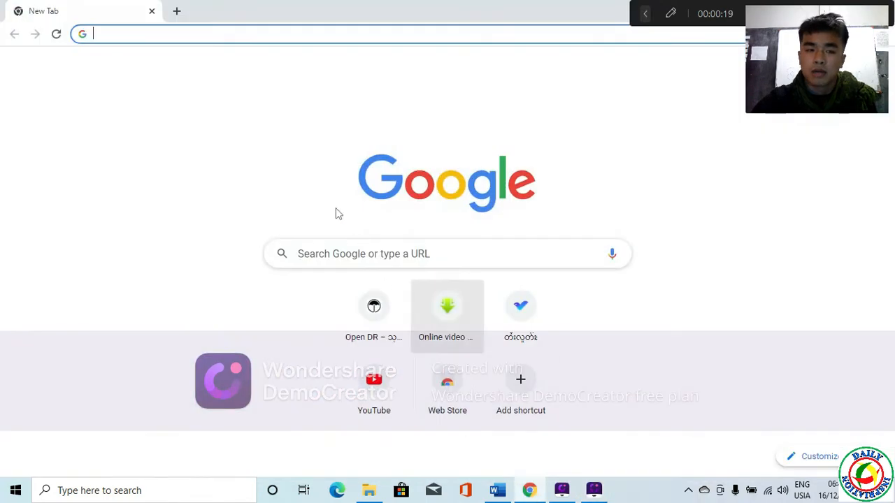
left_click(237, 134)
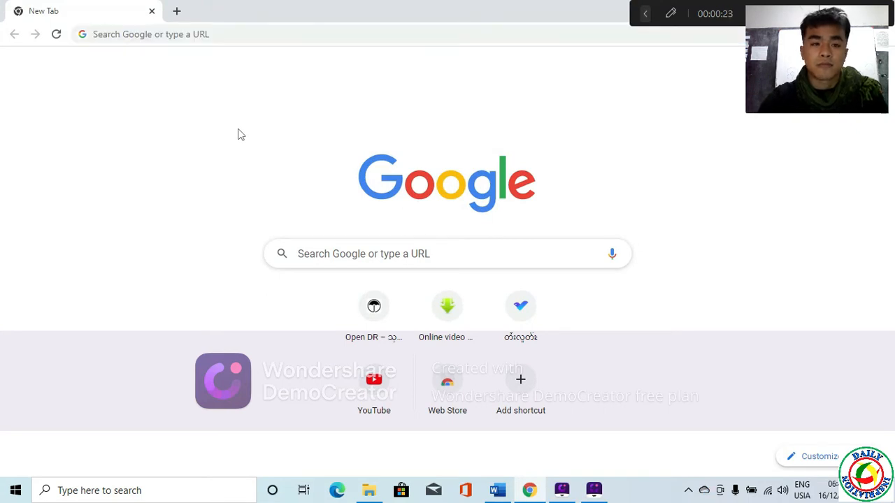
left_click(195, 35)
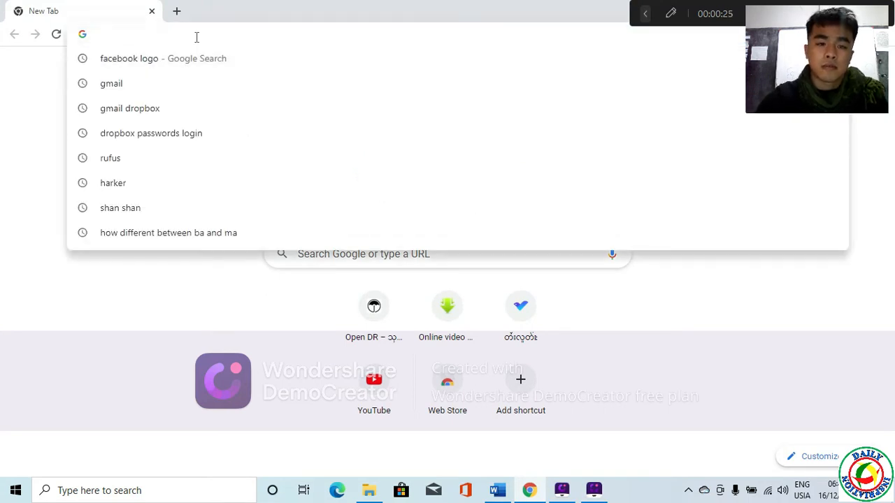
type("foo")
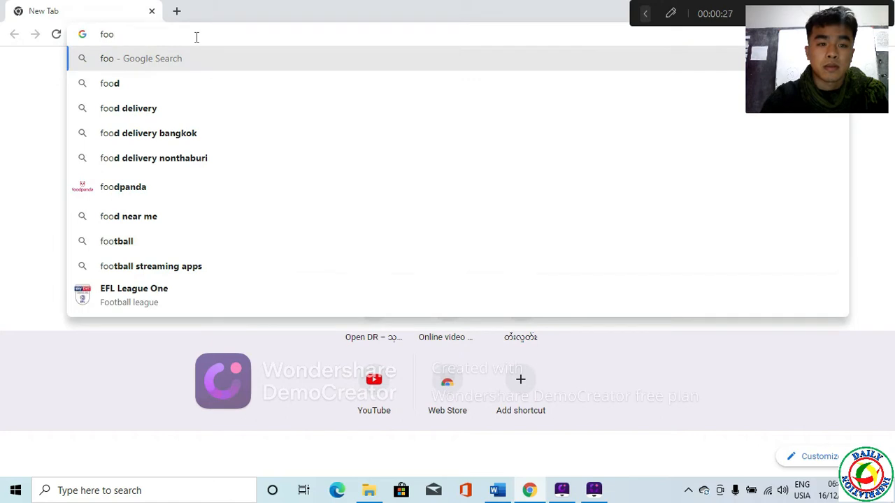
type("ssh")
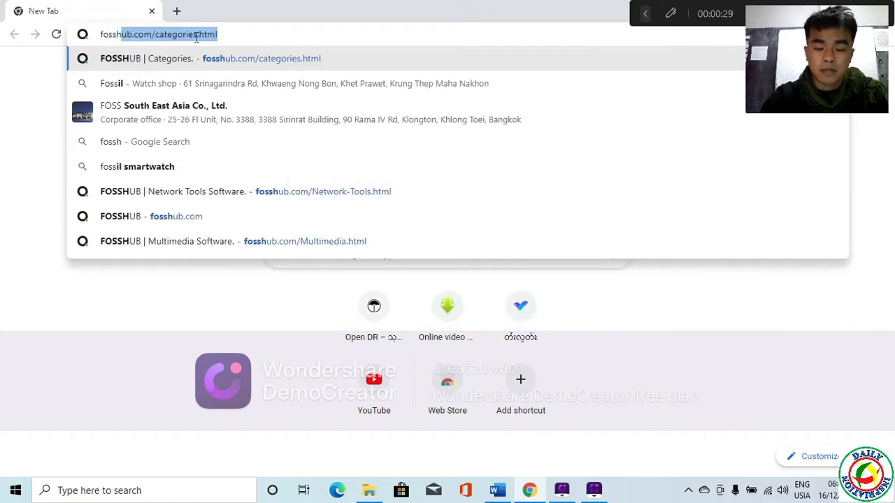
type("ub")
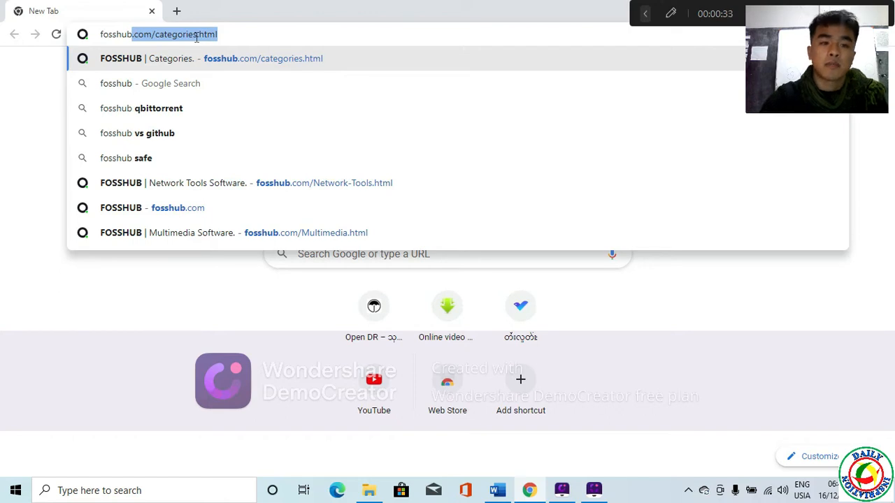
key("Return")
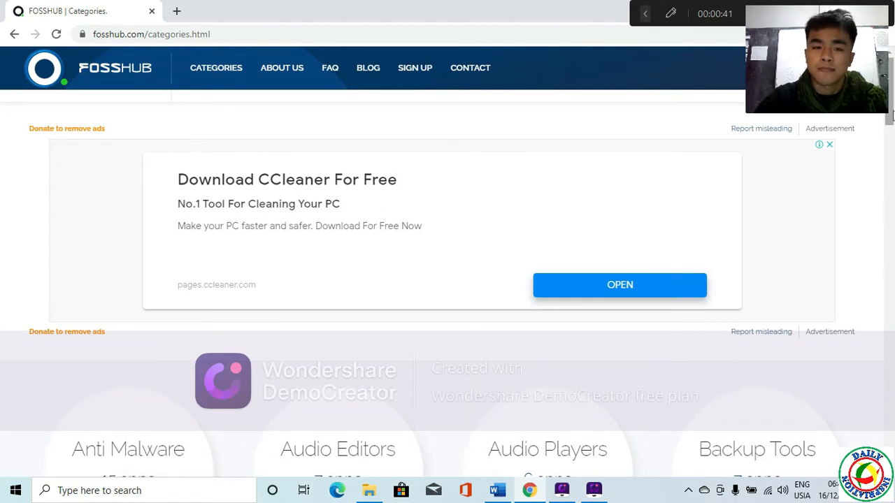
Open the Audio Editors category on FossHub and go to the DarkAudacity page.
left_click_drag(892, 116, 889, 157)
mouse_move(605, 225)
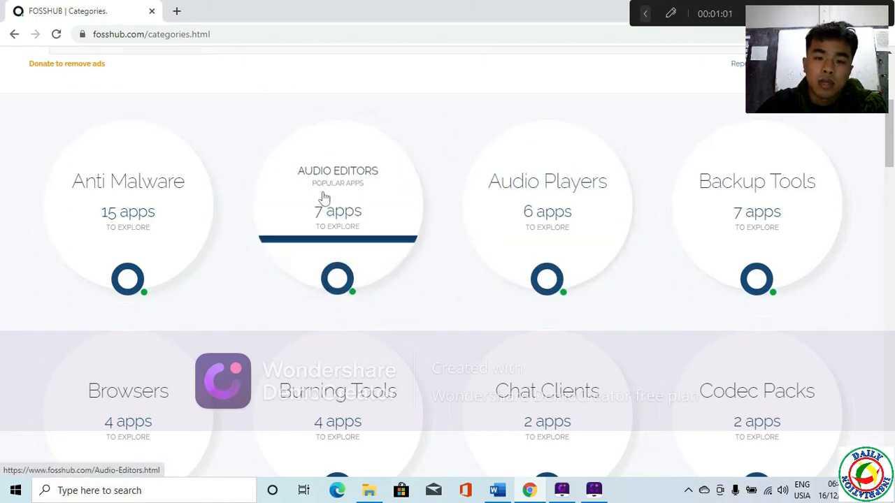
left_click(336, 171)
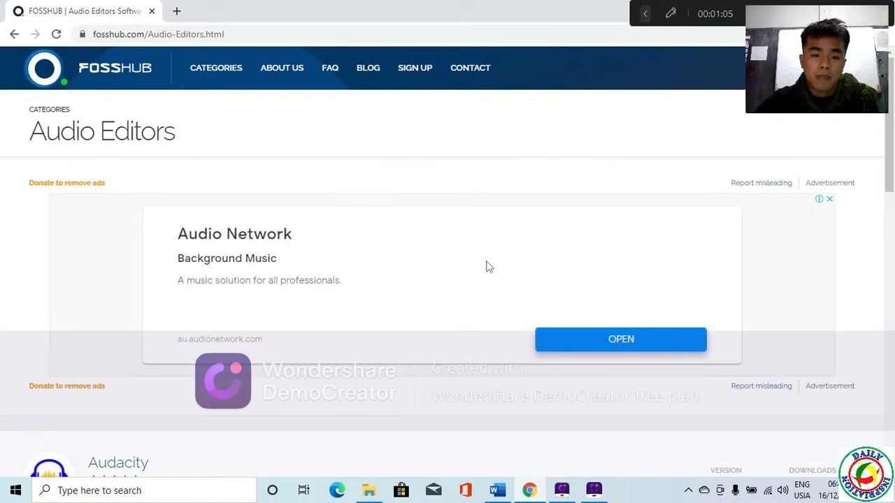
left_click_drag(892, 159, 889, 253)
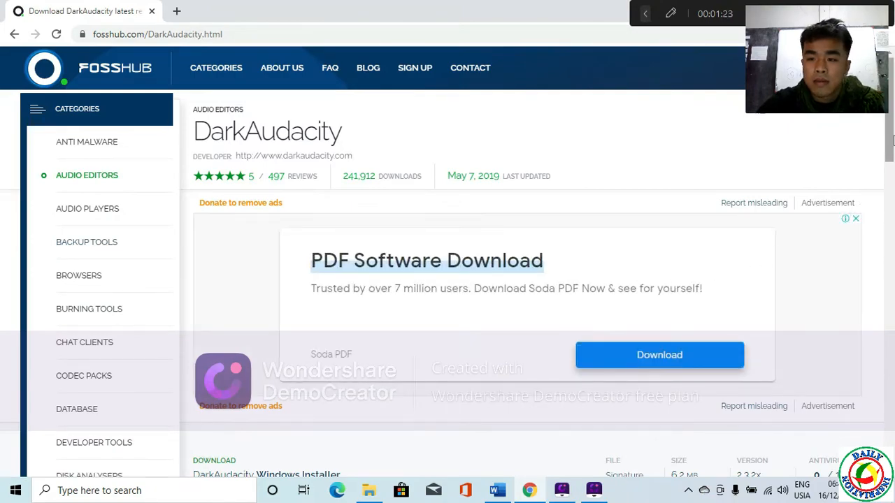
Look through the DarkAudacity page, follow its Soda PDF advertisement, and download the free Soda PDF installer.
left_click(891, 236)
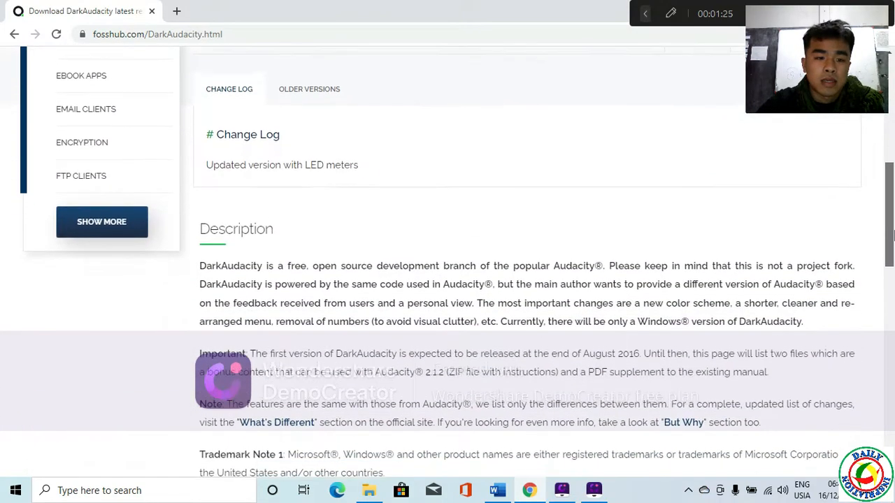
left_click_drag(890, 237, 893, 142)
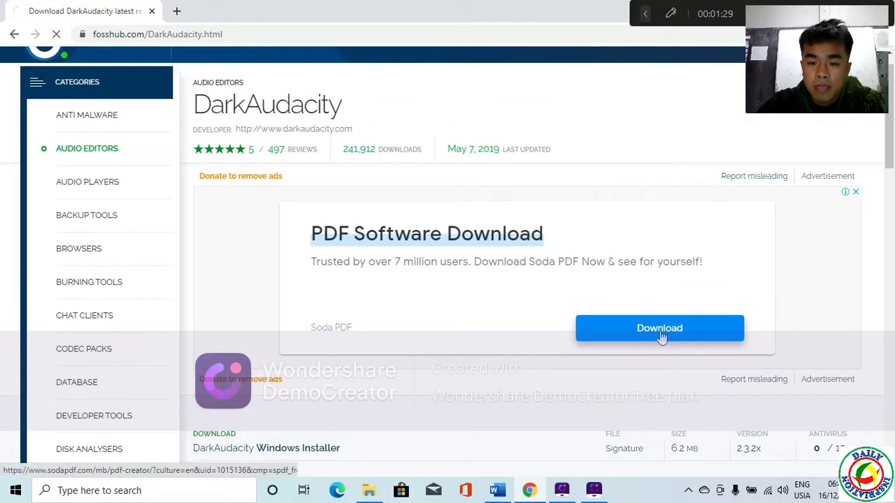
left_click(661, 333)
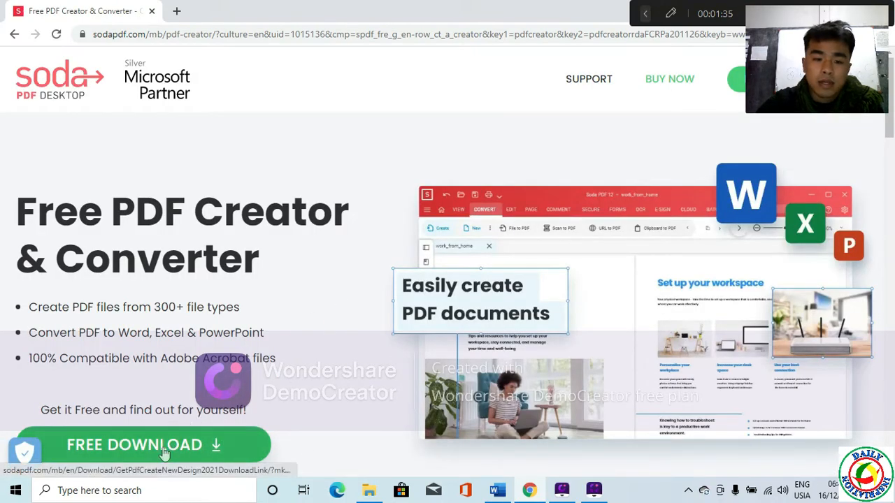
left_click(194, 451)
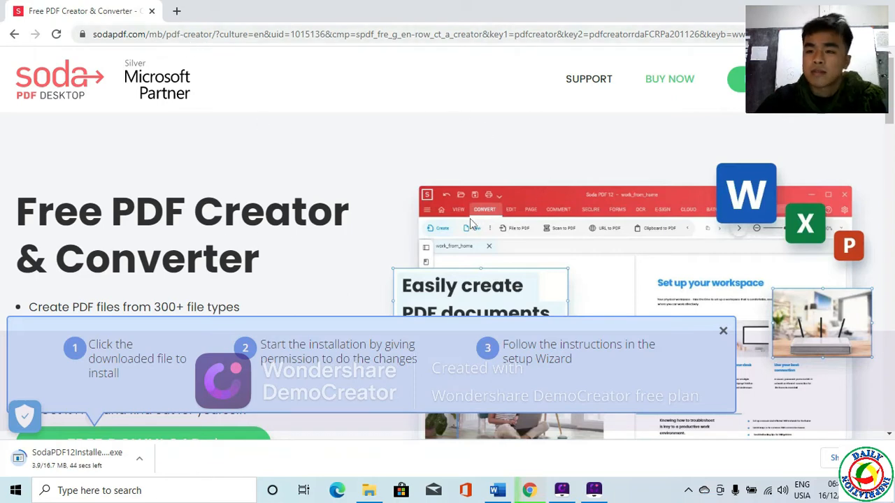
Search for ninite in a new browser tab and open the ninite.com site from the results.
left_click(177, 12)
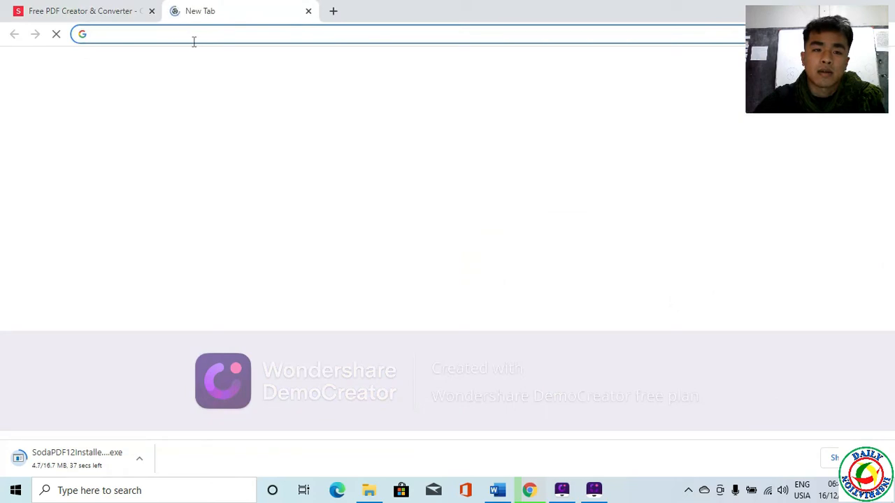
type("n")
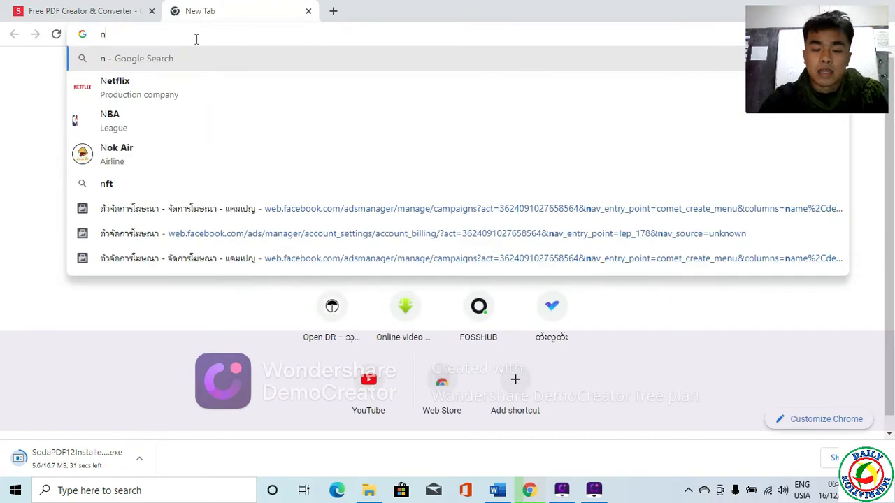
type("inite")
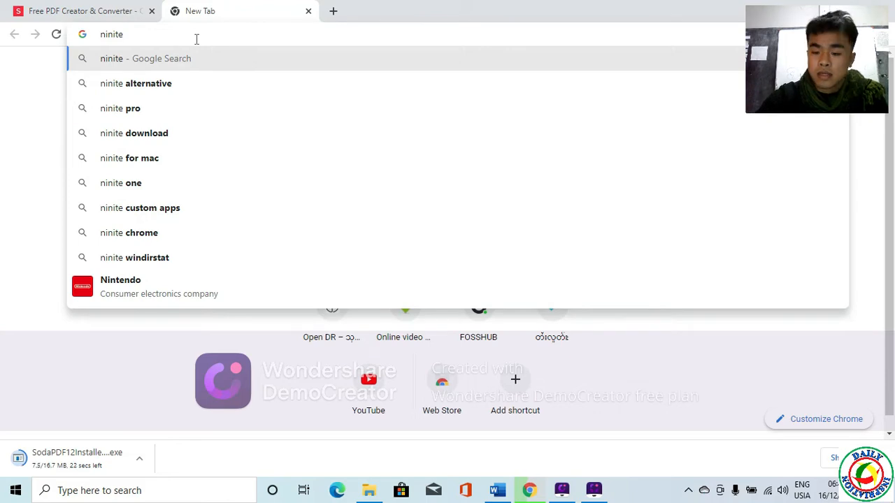
key("Return")
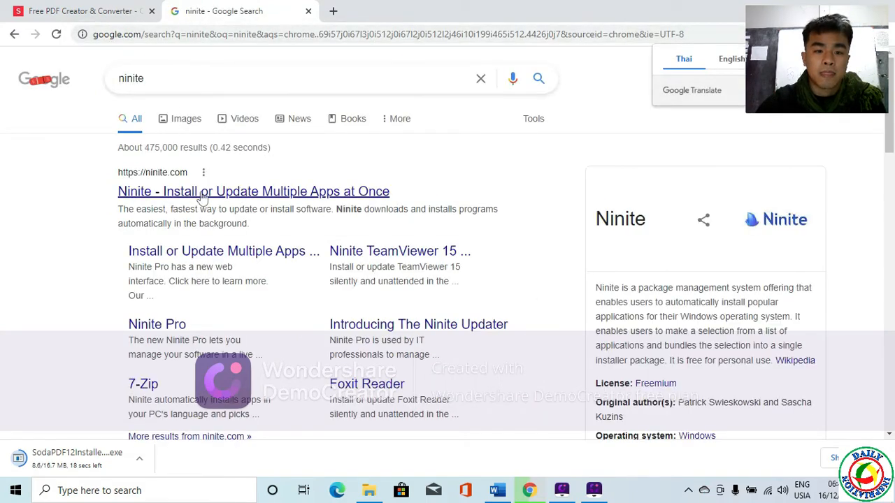
left_click(200, 195)
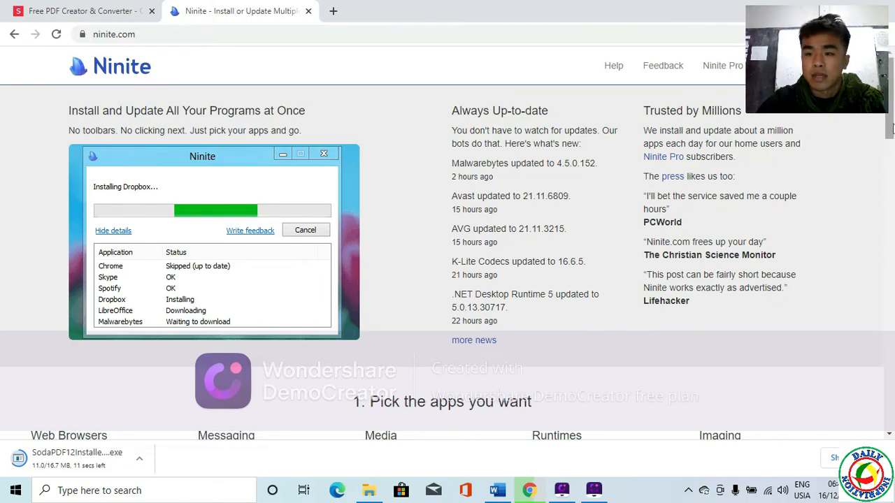
Select AVG among the Ninite security apps, then download the custom Ninite installer and run it.
left_click_drag(891, 128, 891, 193)
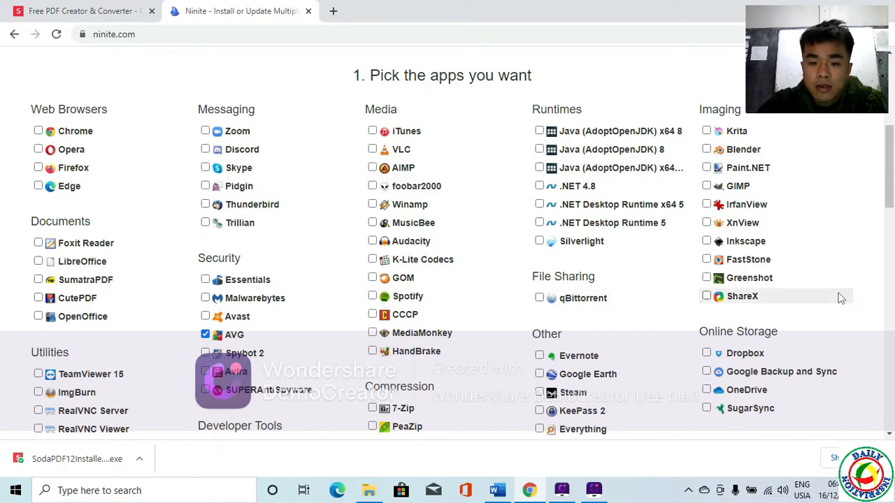
left_click_drag(890, 205, 890, 325)
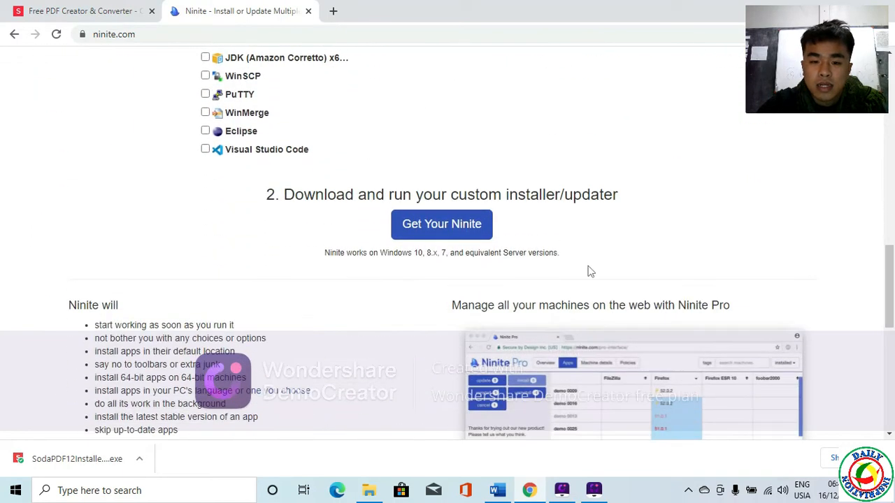
left_click(469, 233)
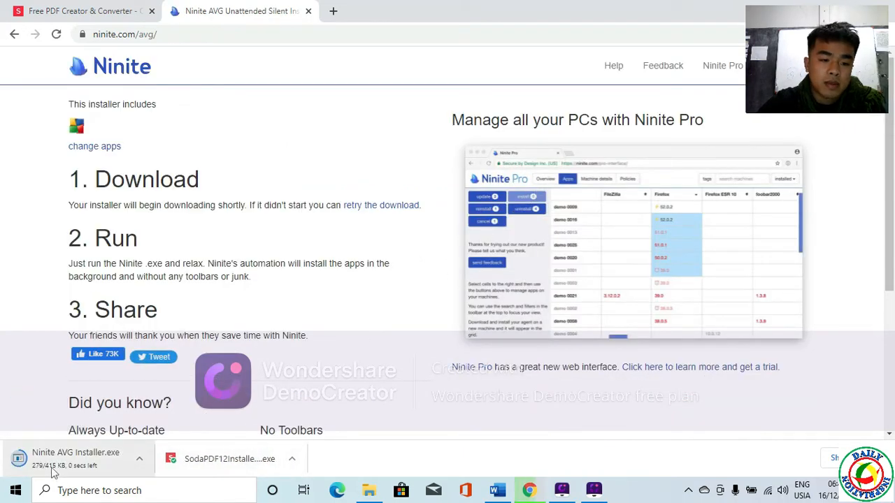
left_click(47, 467)
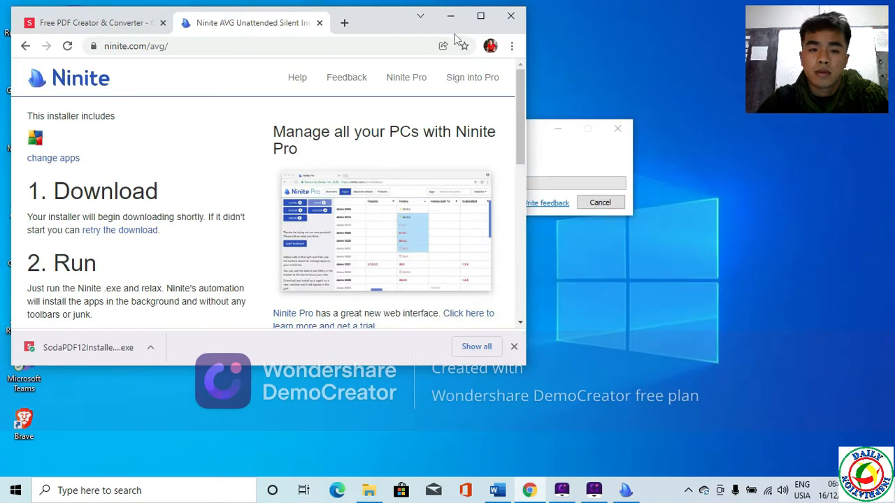
Minimize the browser and check the Downloads folder in File Explorer for the downloaded installers.
left_click(450, 15)
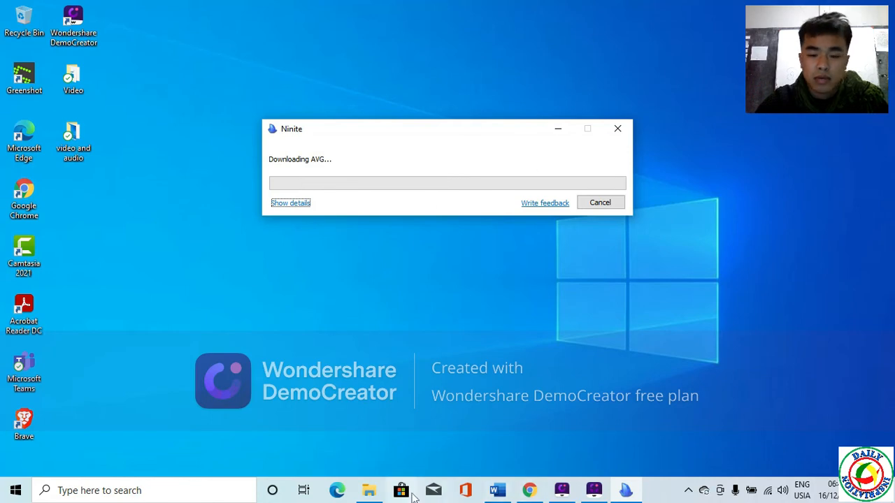
left_click(369, 490)
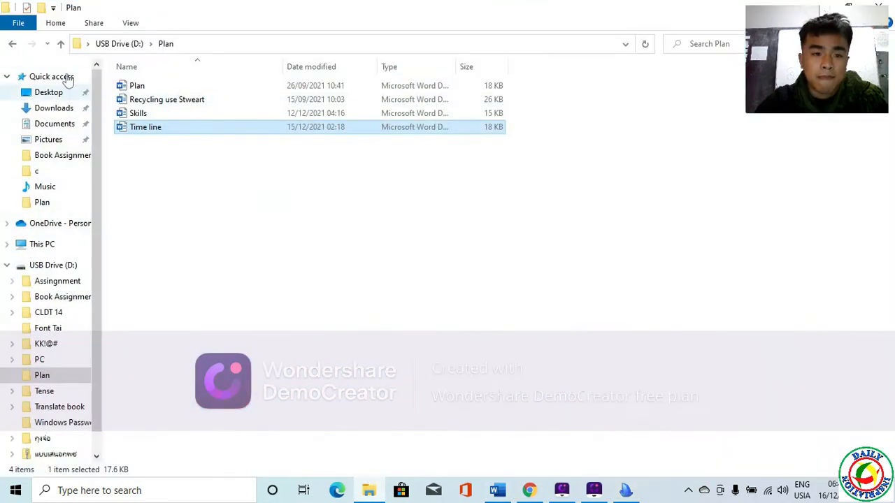
left_click(56, 109)
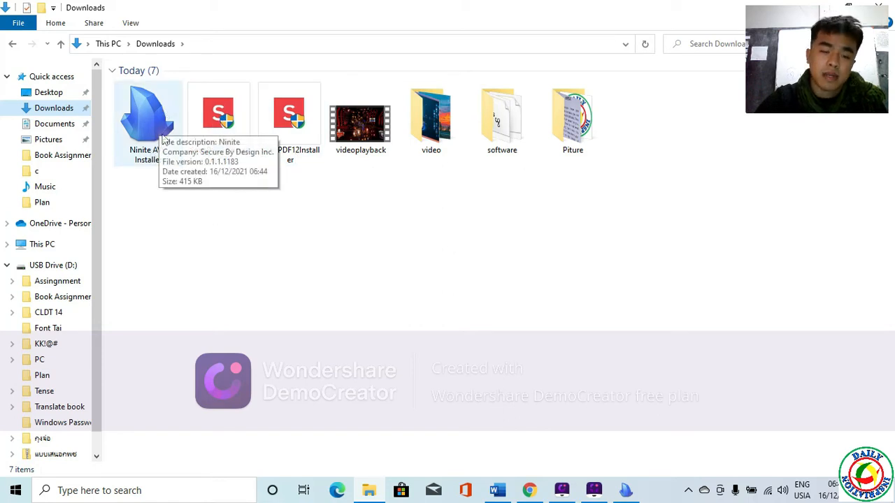
left_click(825, 4)
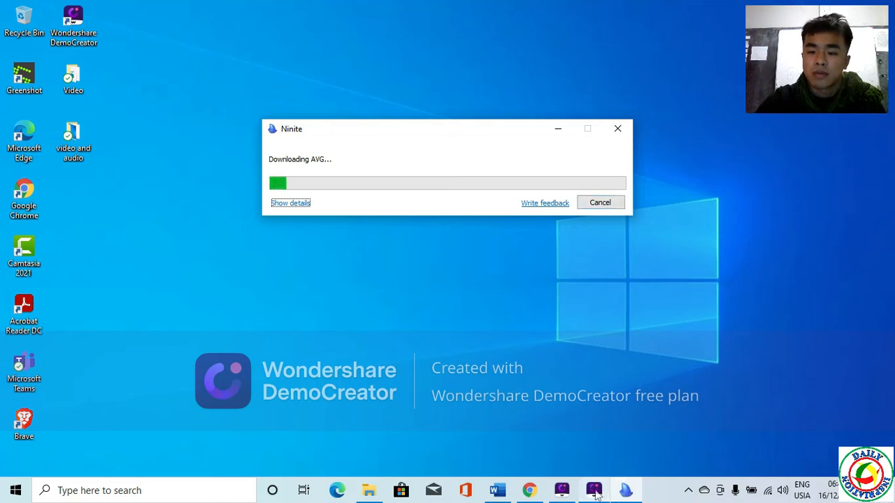
mouse_move(595, 493)
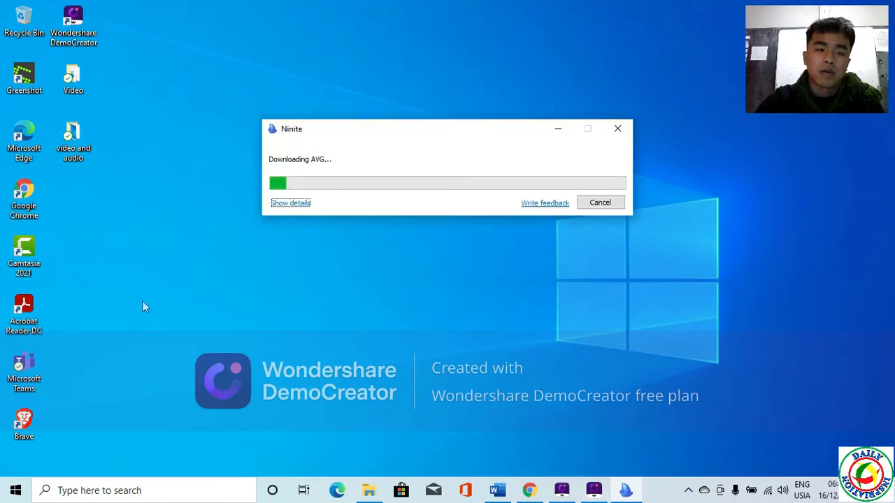
Return to Chrome in a maximized window and run a Google search for "download zoom".
left_click(529, 490)
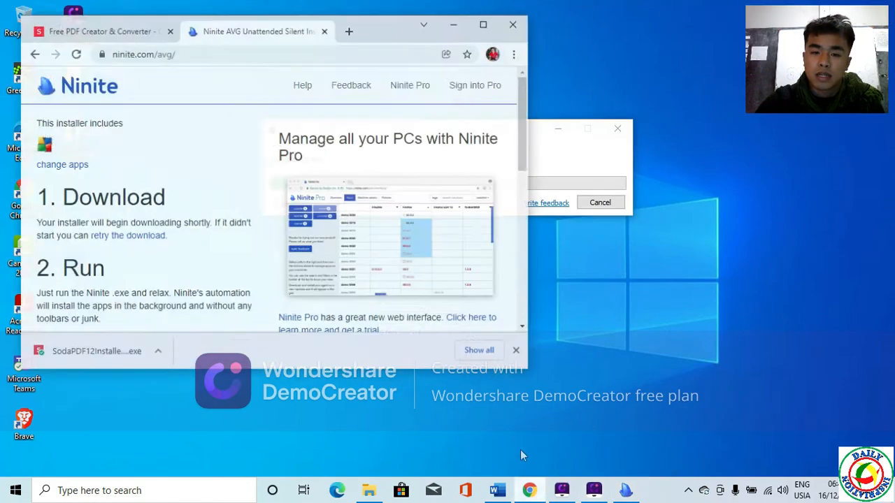
left_click(480, 15)
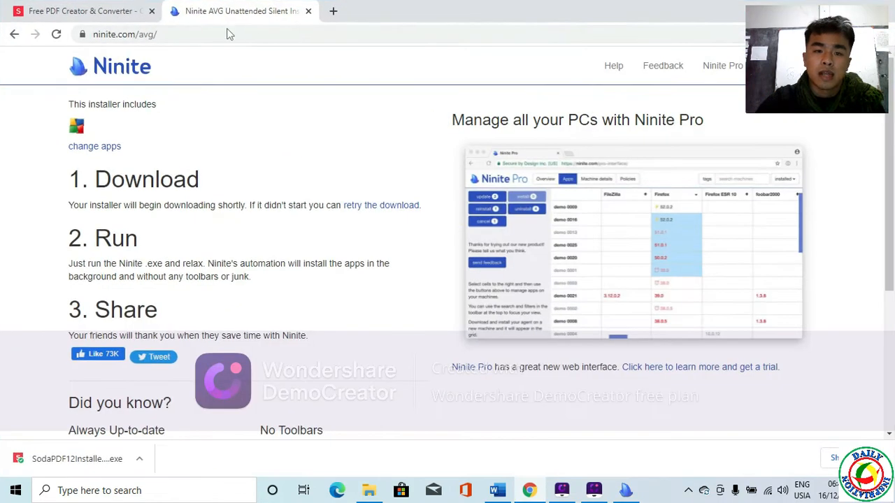
left_click(220, 35)
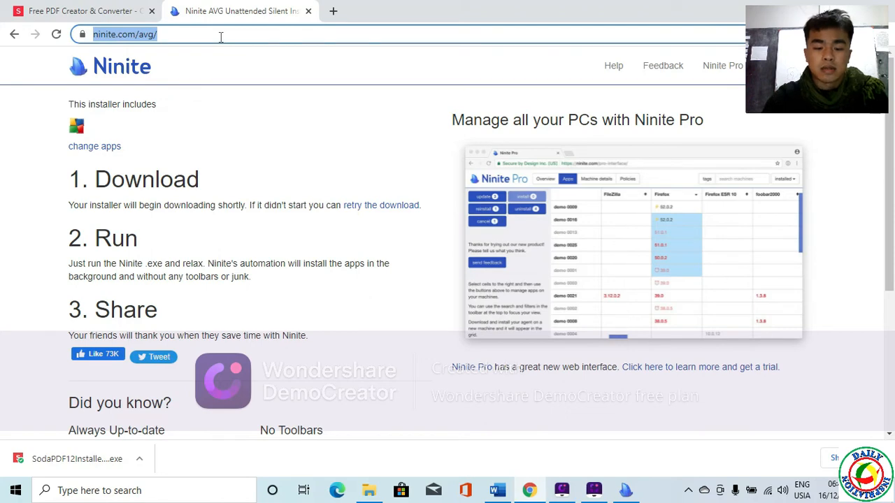
type("downl")
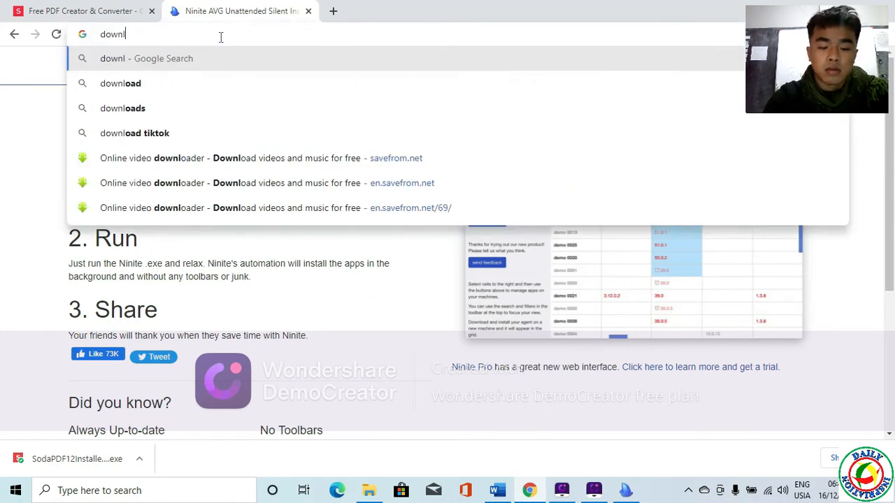
type("aos")
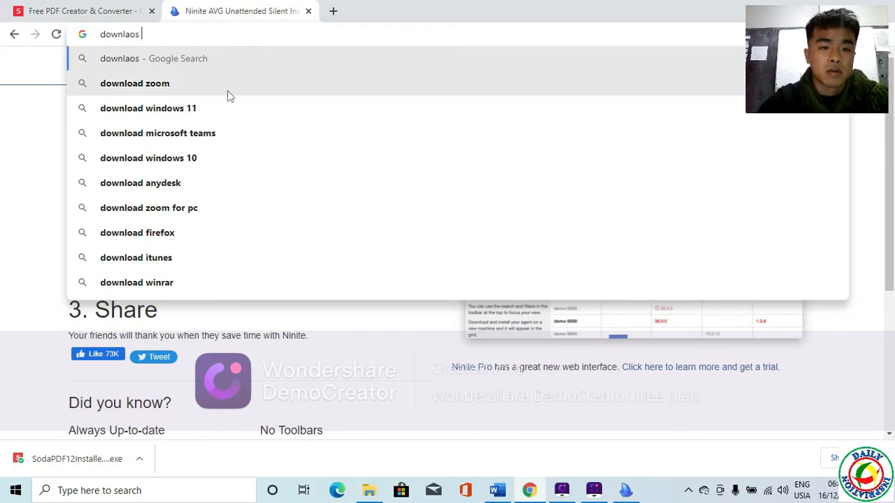
left_click(196, 84)
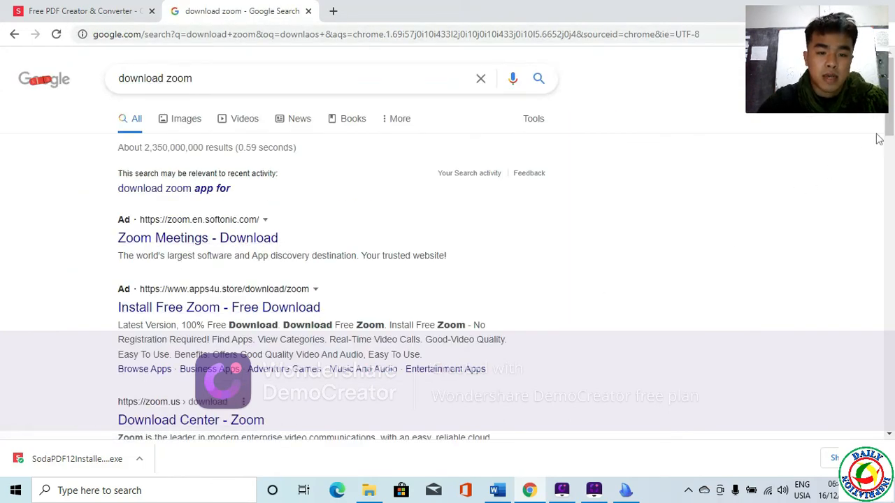
left_click_drag(892, 127, 836, 142)
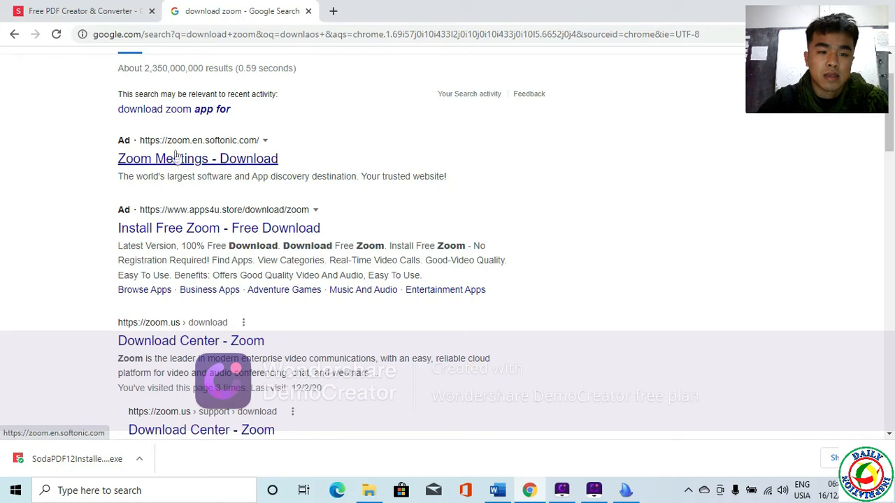
Open the Softonic Zoom Meetings page from the search results and start its free download for Windows.
left_click(216, 161)
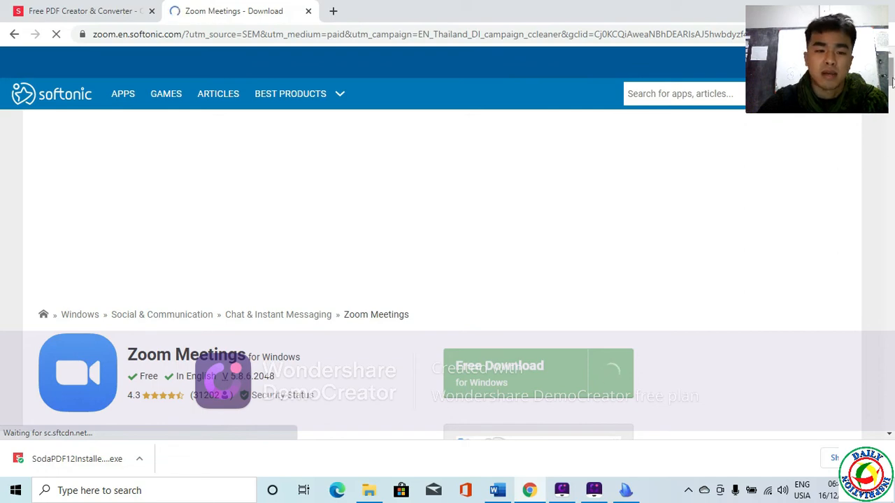
mouse_move(892, 82)
left_mouse_down()
mouse_move(892, 102)
mouse_move(893, 94)
left_mouse_up()
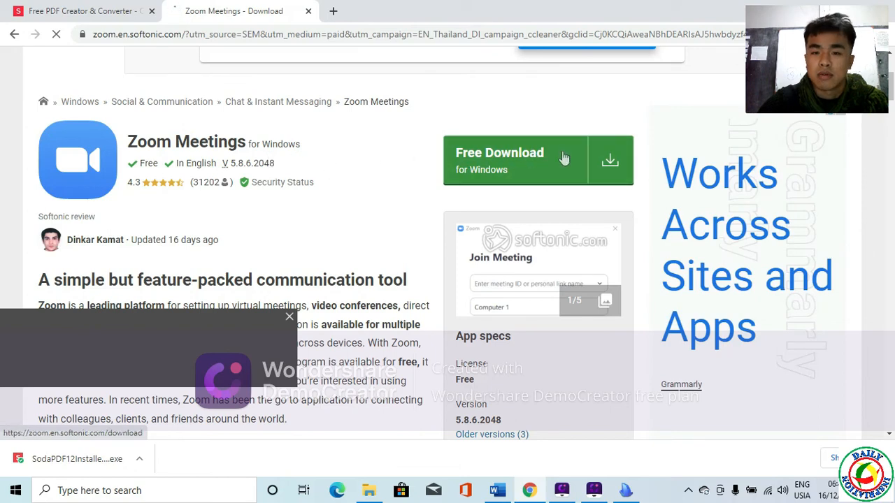
left_click(606, 158)
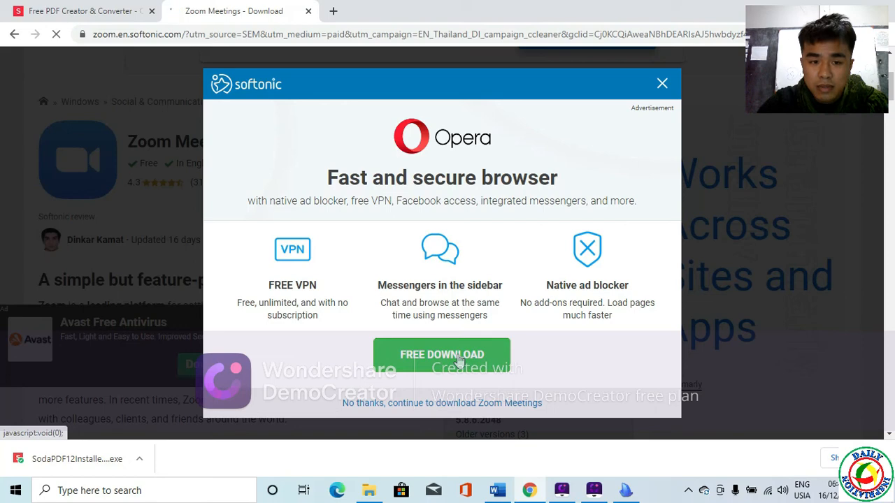
Accept the free Opera download offered by Softonic and open the downloaded SodaPDF12 installer from the browser's downloads.
left_click(459, 359)
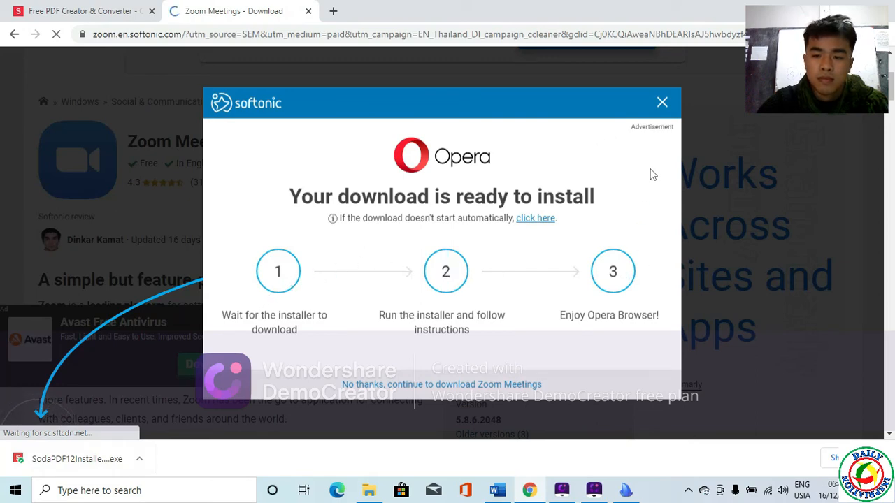
left_click_drag(658, 177, 287, 291)
left_click(265, 139)
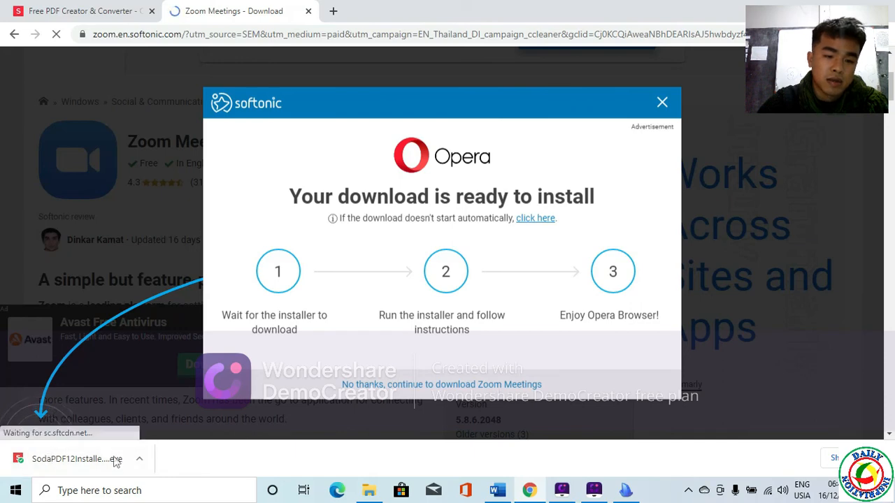
left_click(139, 458)
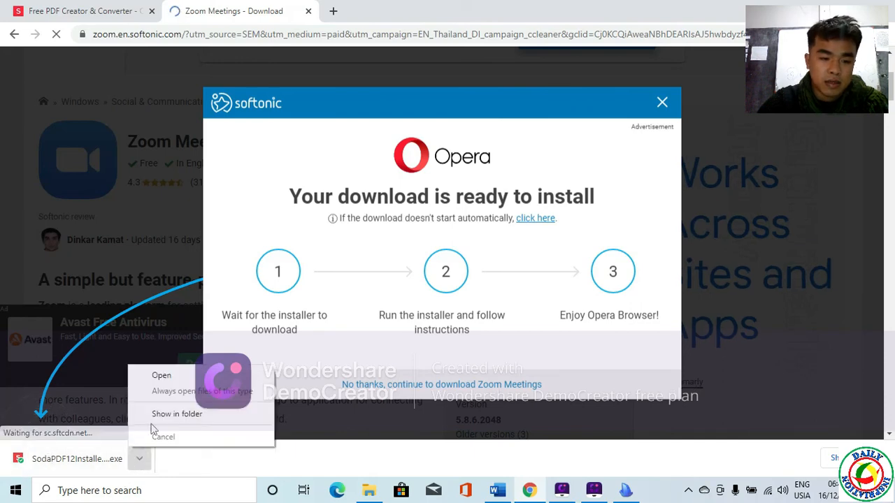
left_click(176, 377)
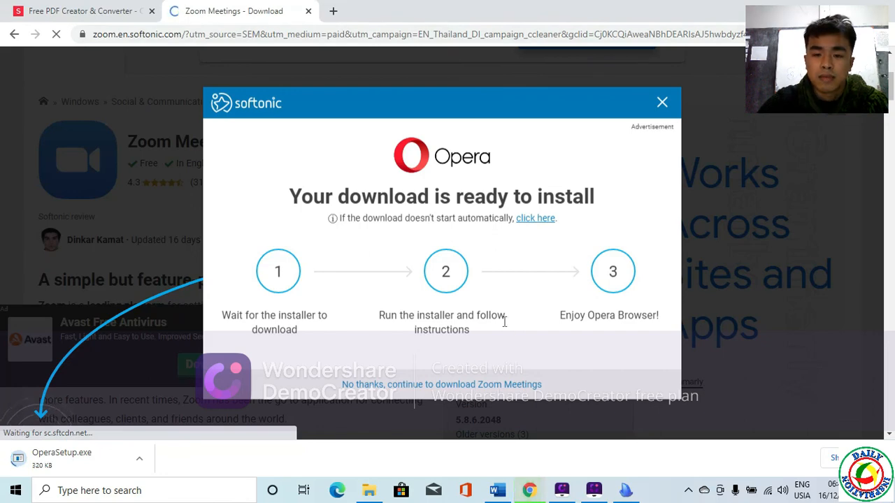
Close the Opera download dialog, return to the desktop and bring up the DemoCreator recording controls.
left_click(662, 102)
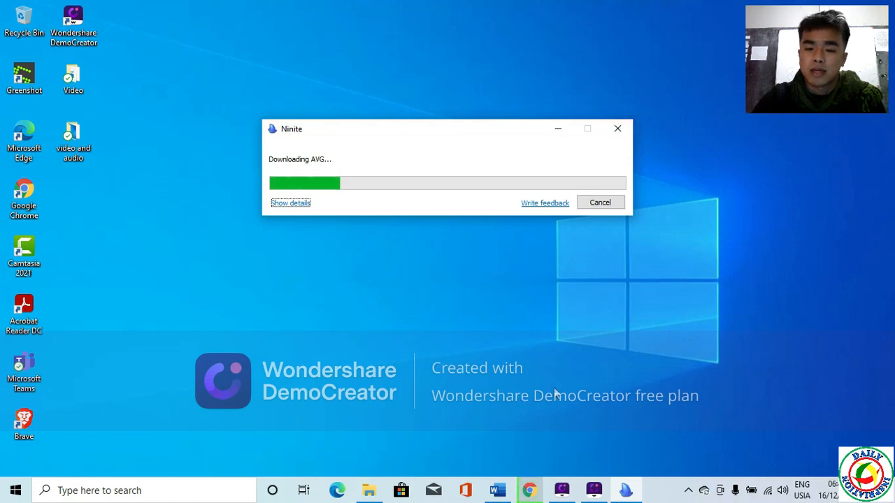
left_click(594, 491)
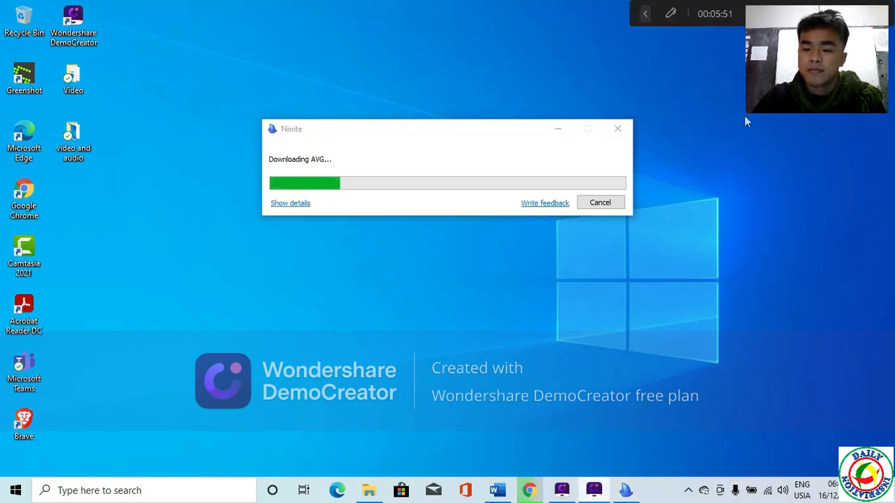